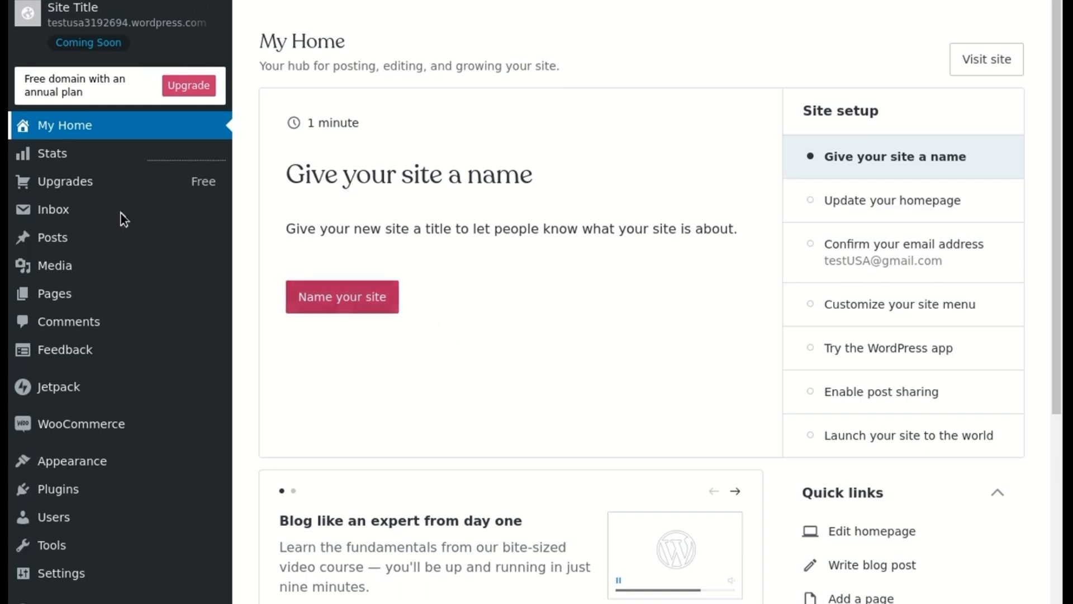
Step: Open the site's Themes page and browse the recommended themes such as Blank Canvas and Skivers
{"action": "left_click", "coordinate": [87, 210]}
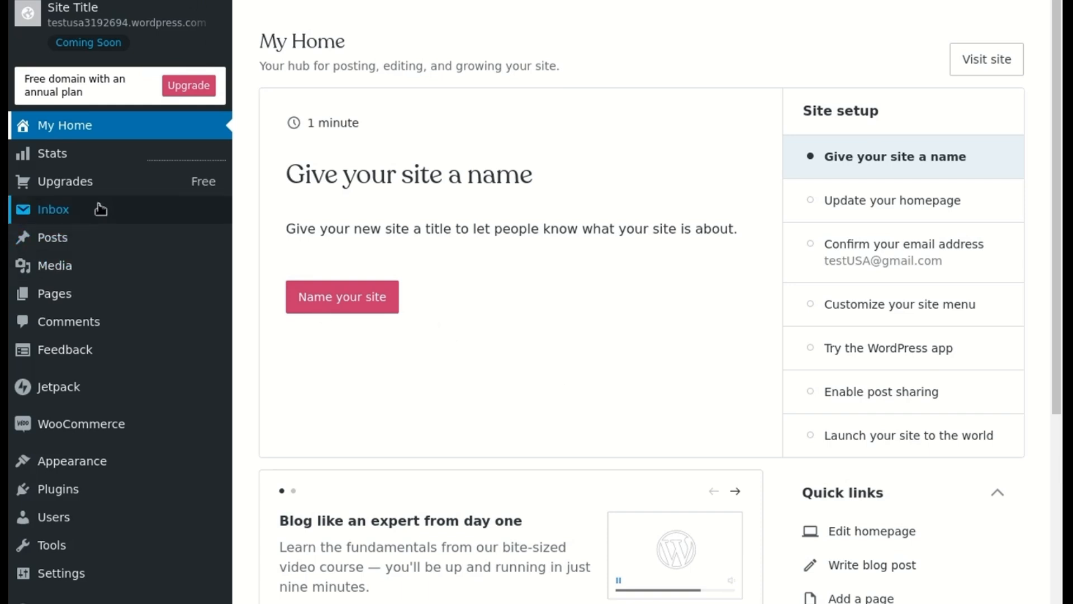
{"action": "left_click", "coordinate": [65, 467]}
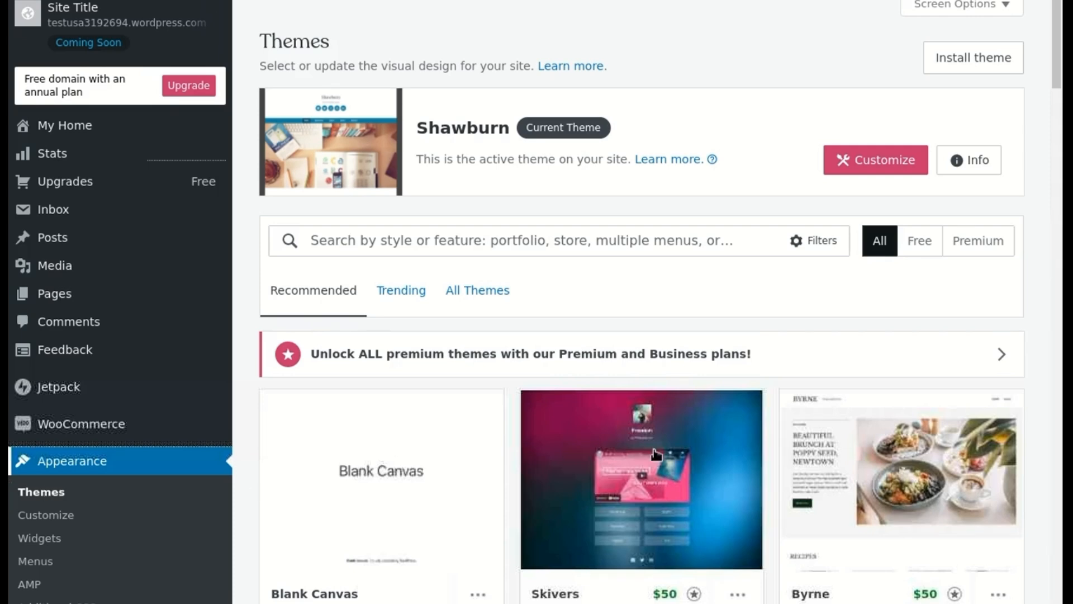
{"action": "mouse_move", "coordinate": [656, 454]}
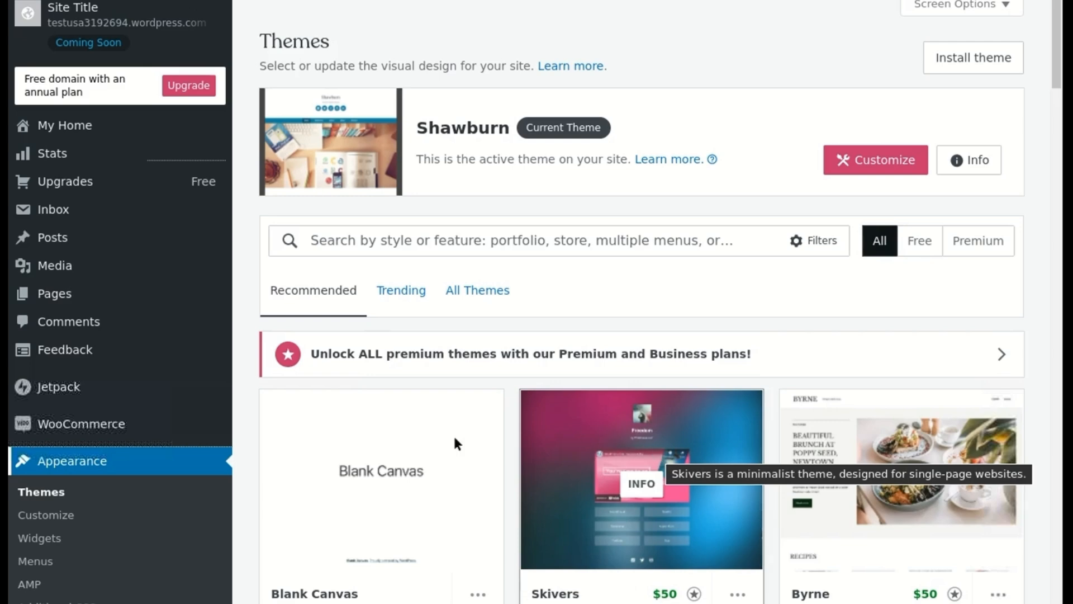
{"action": "mouse_move", "coordinate": [443, 522]}
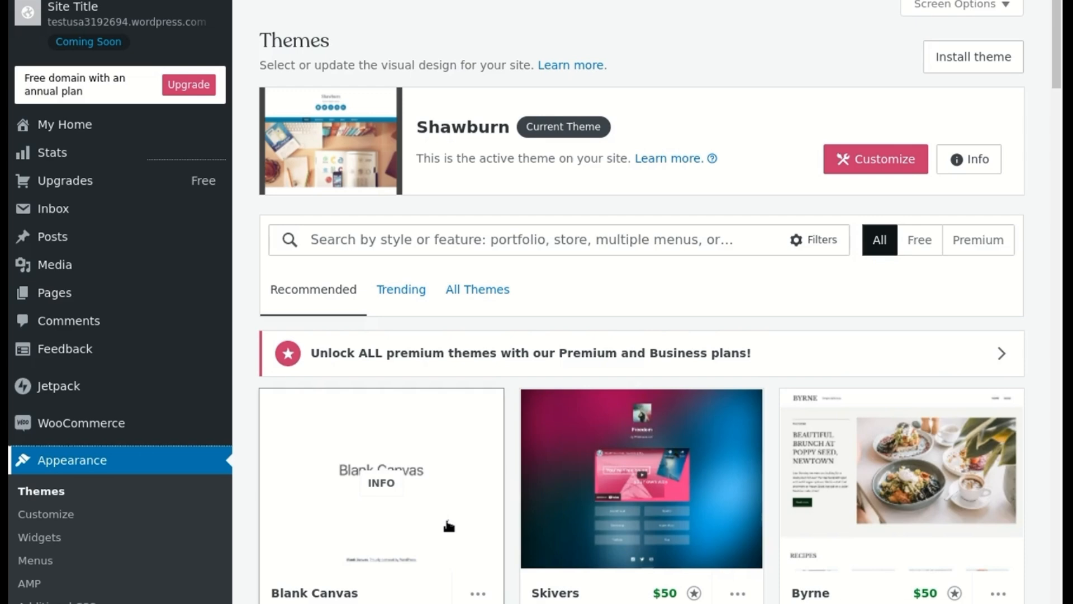
{"action": "scroll", "coordinate": [479, 300], "scroll_direction": "down", "scroll_amount": 5}
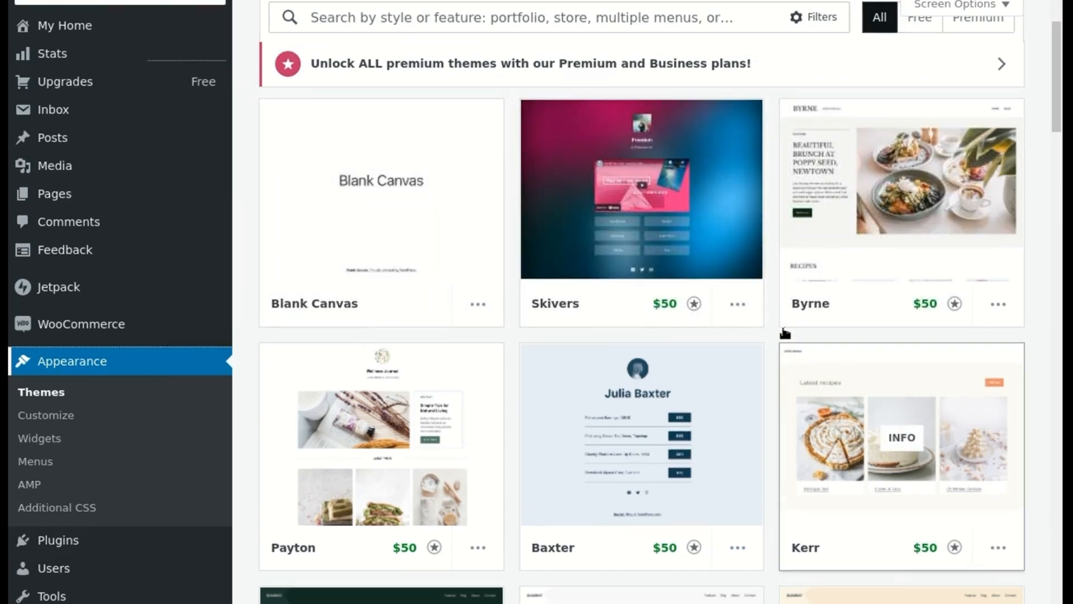
{"action": "scroll", "coordinate": [785, 334], "scroll_direction": "up", "scroll_amount": 5}
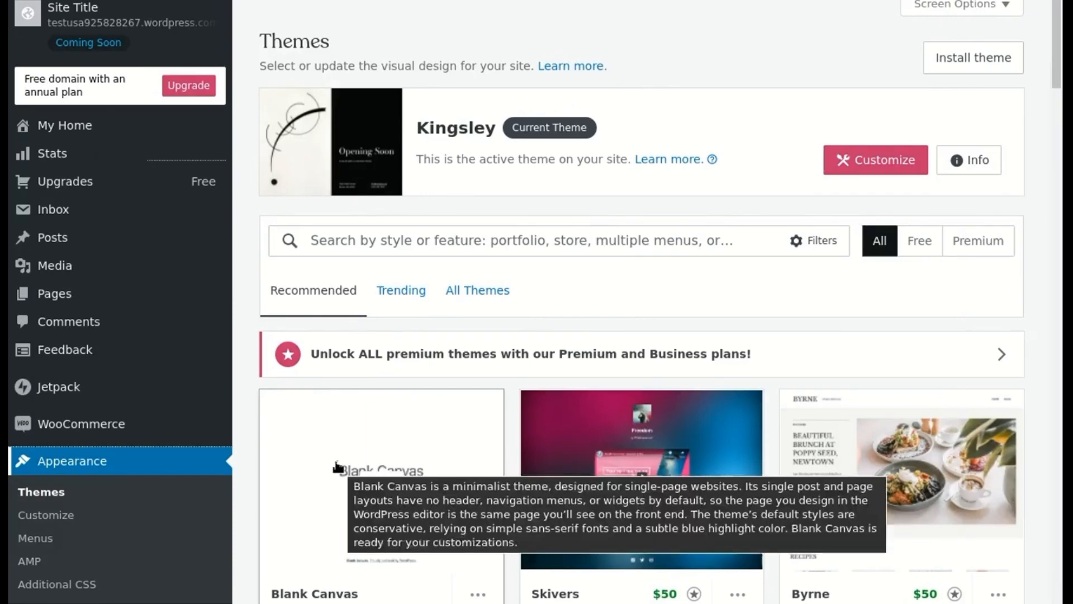
Step: Open the customizer for the Kingsley theme and change the site title to "Test" in the site identity settings
{"action": "left_click", "coordinate": [63, 517]}
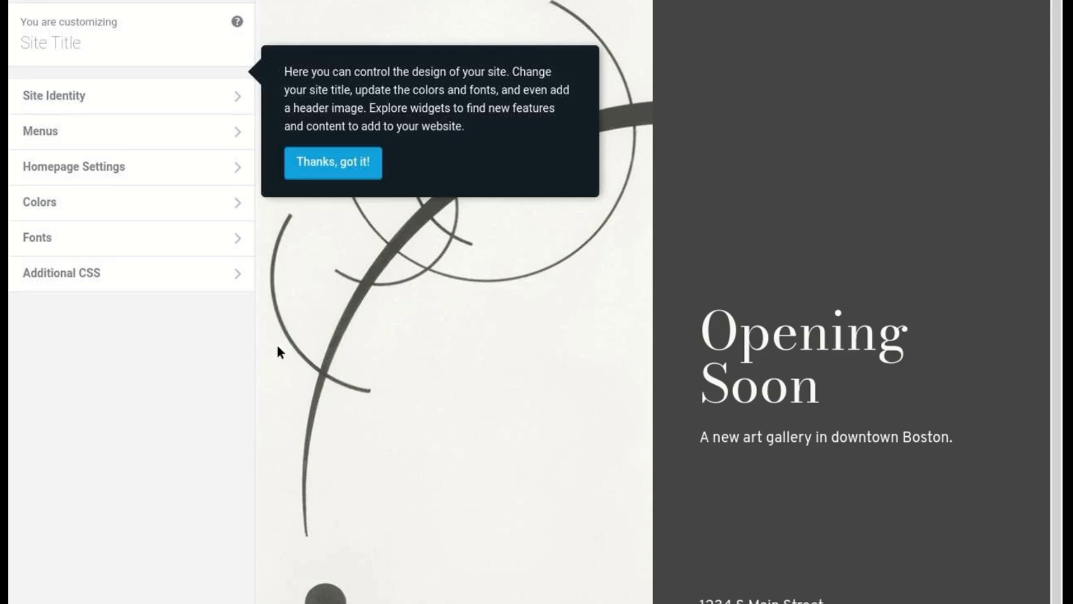
{"action": "left_click", "coordinate": [348, 163]}
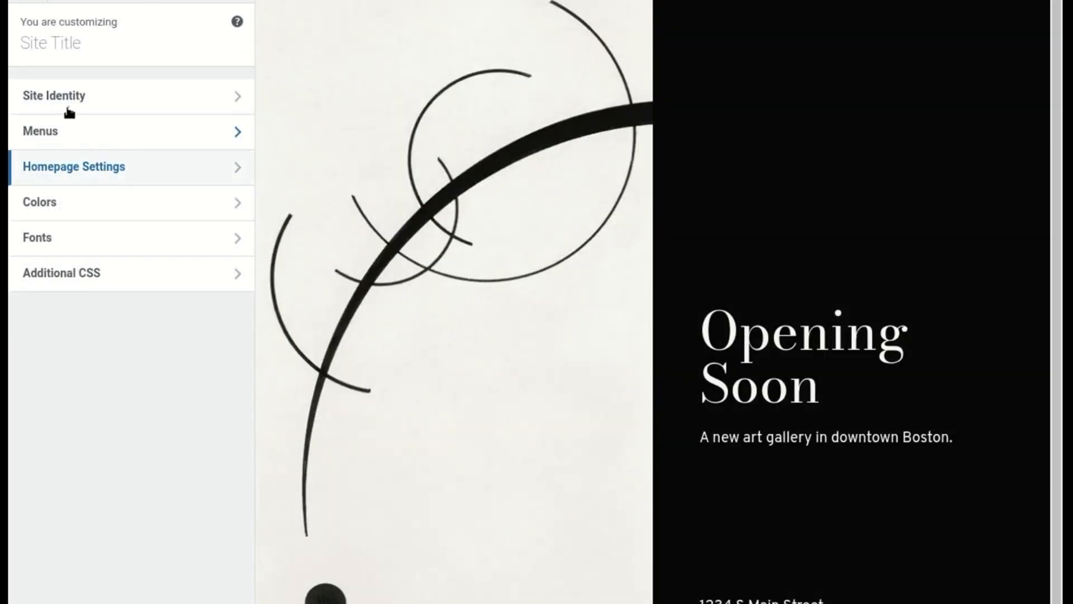
{"action": "left_click", "coordinate": [60, 98]}
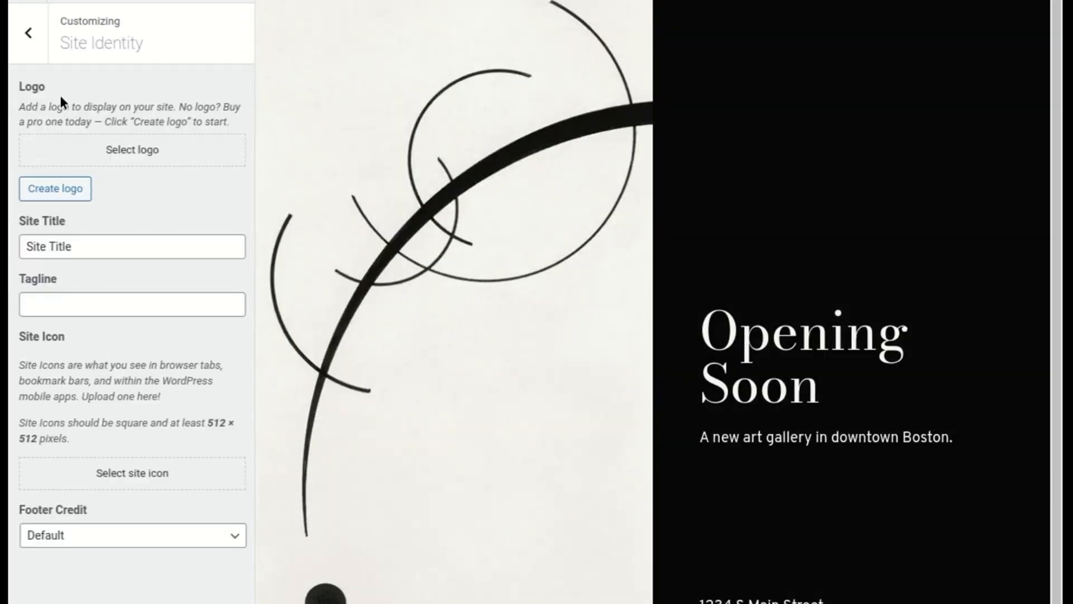
{"action": "left_click", "coordinate": [58, 247]}
{"action": "left_click_drag", "start_coordinate": [79, 247], "coordinate": [12, 245]}
{"action": "type", "text": "Tes"}
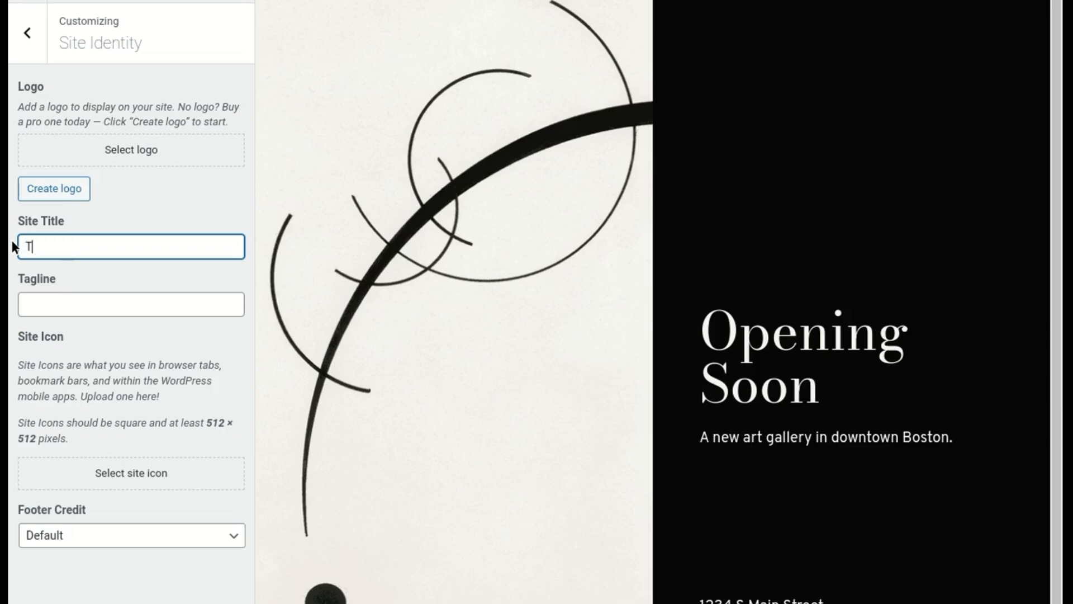
{"action": "type", "text": "t"}
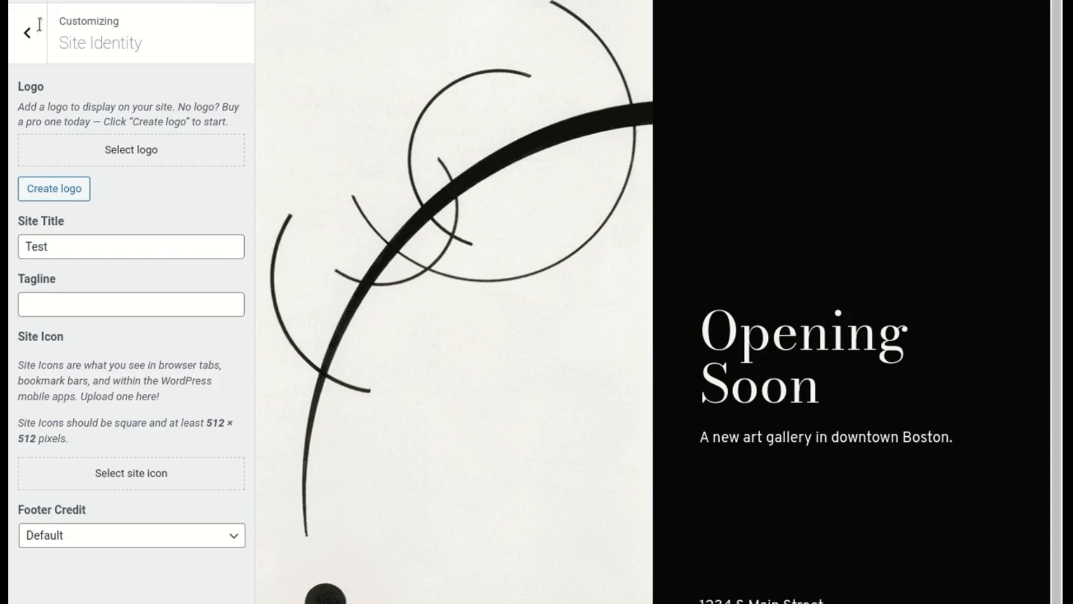
{"action": "left_click", "coordinate": [23, 40]}
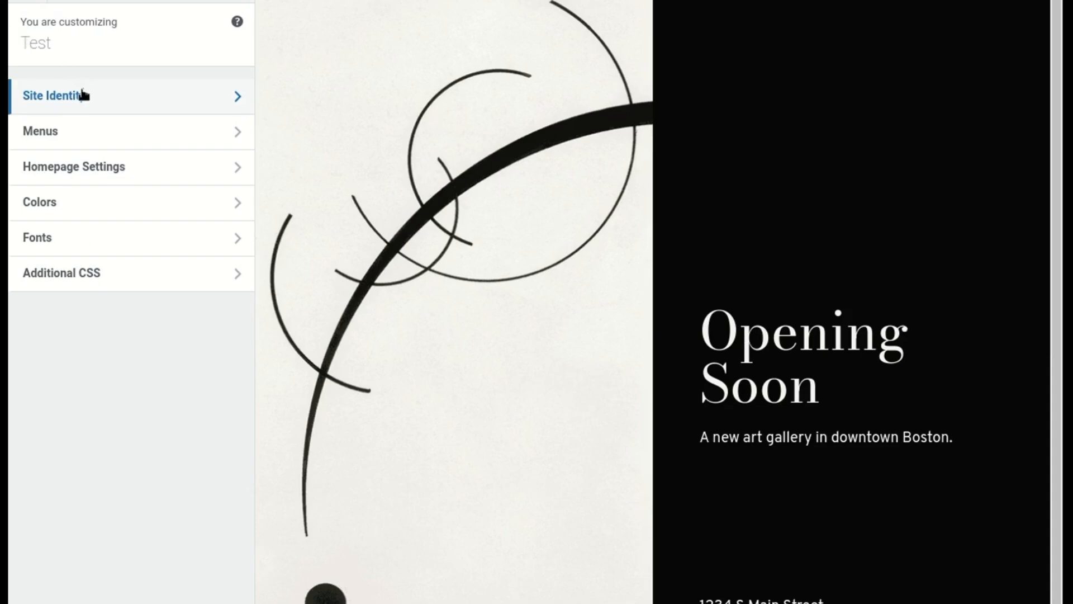
Step: Create a new menu named "Menu" and assign it to the Primary Navigation location
{"action": "left_click", "coordinate": [73, 138]}
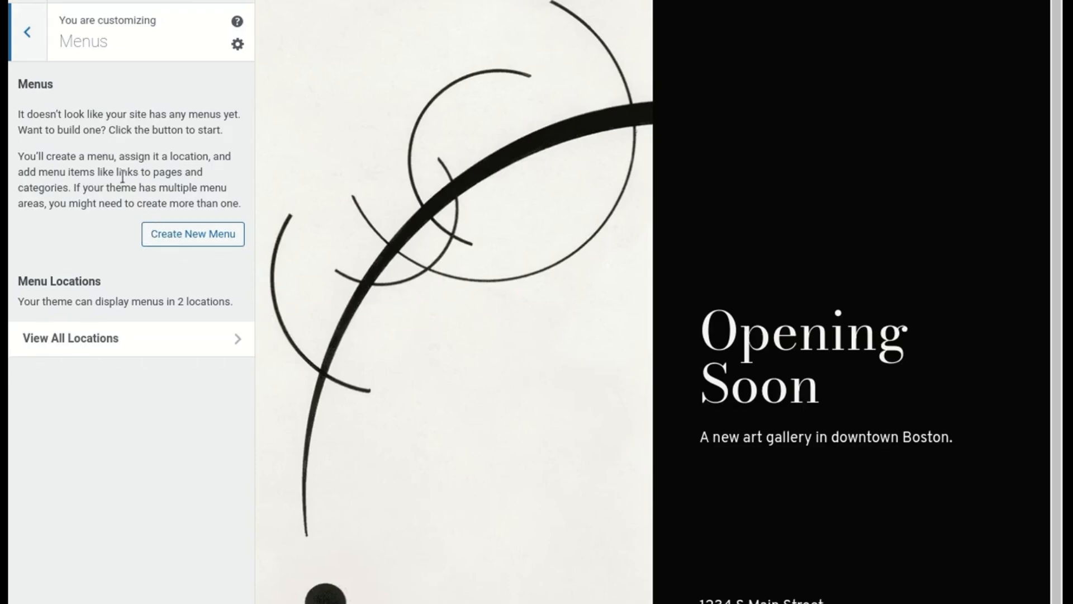
{"action": "left_click", "coordinate": [169, 238]}
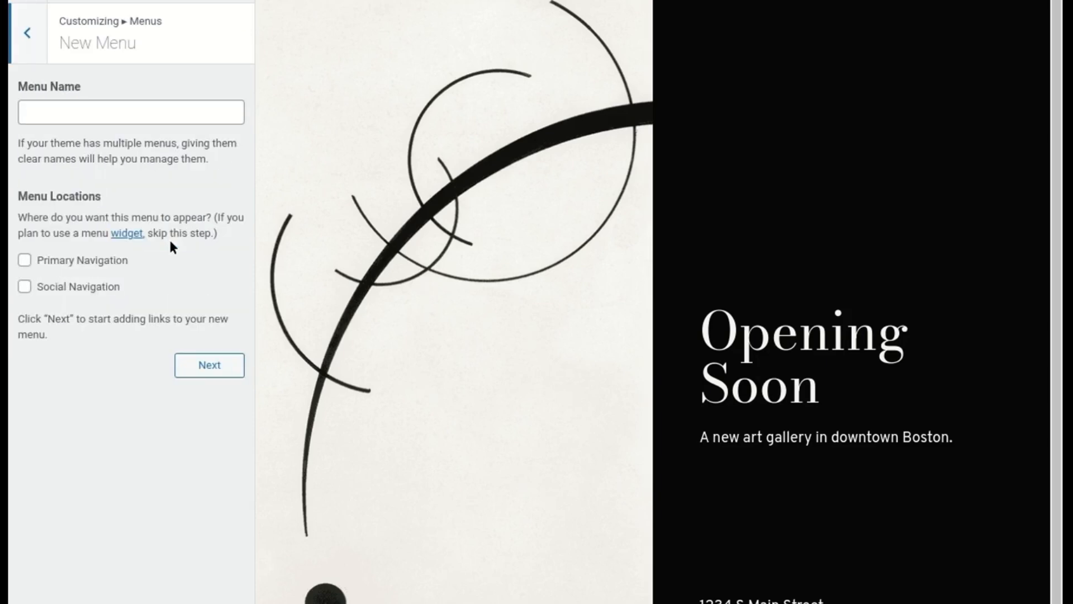
{"action": "left_click", "coordinate": [61, 107]}
{"action": "type", "text": "Menu"}
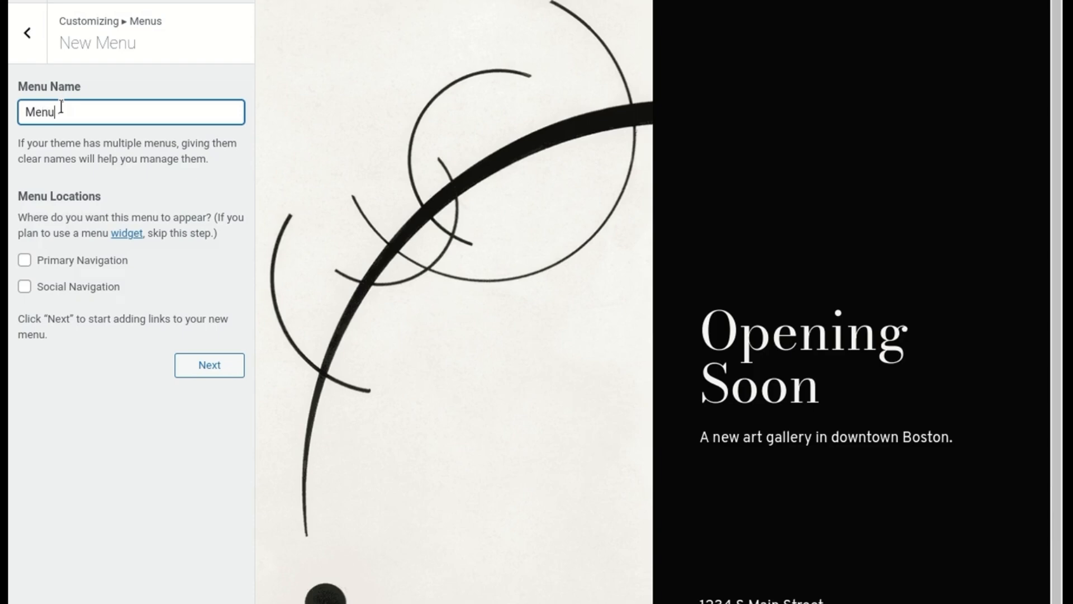
{"action": "left_click", "coordinate": [24, 260]}
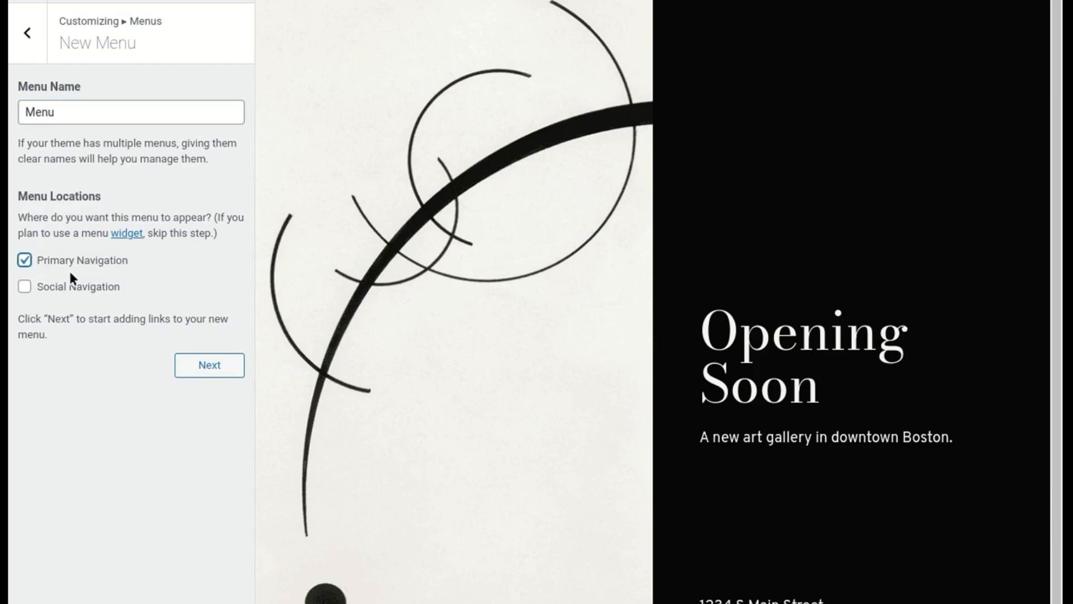
{"action": "left_click", "coordinate": [204, 373]}
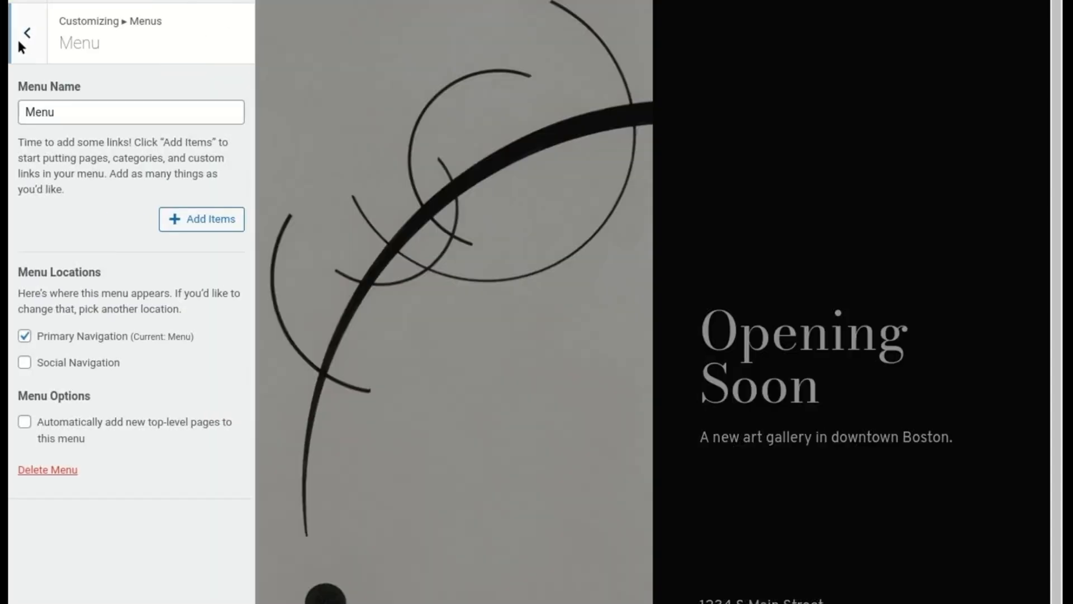
{"action": "left_click", "coordinate": [20, 42]}
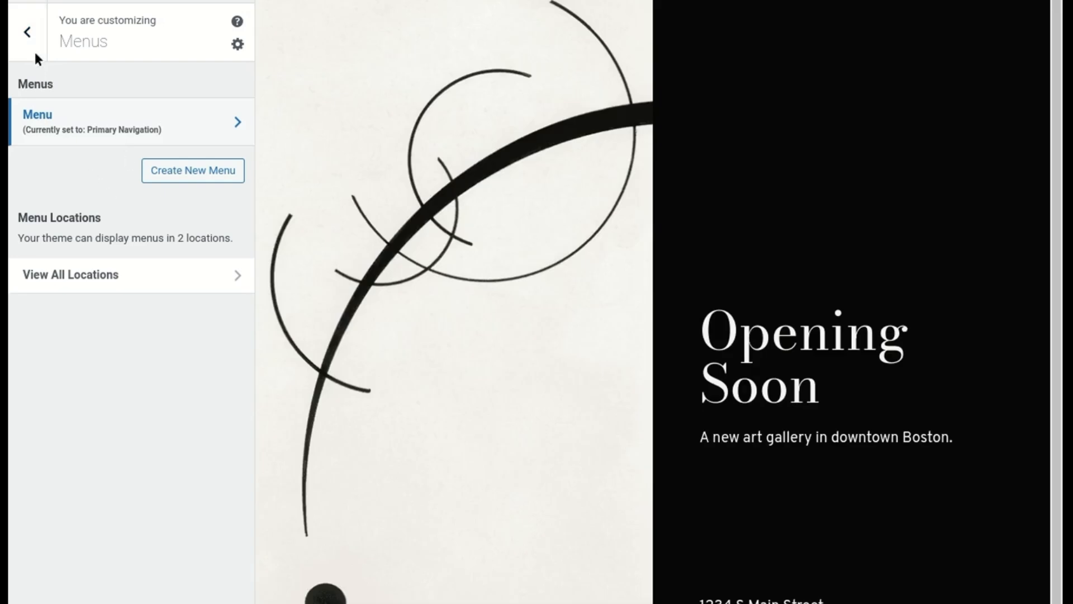
{"action": "left_click", "coordinate": [27, 33]}
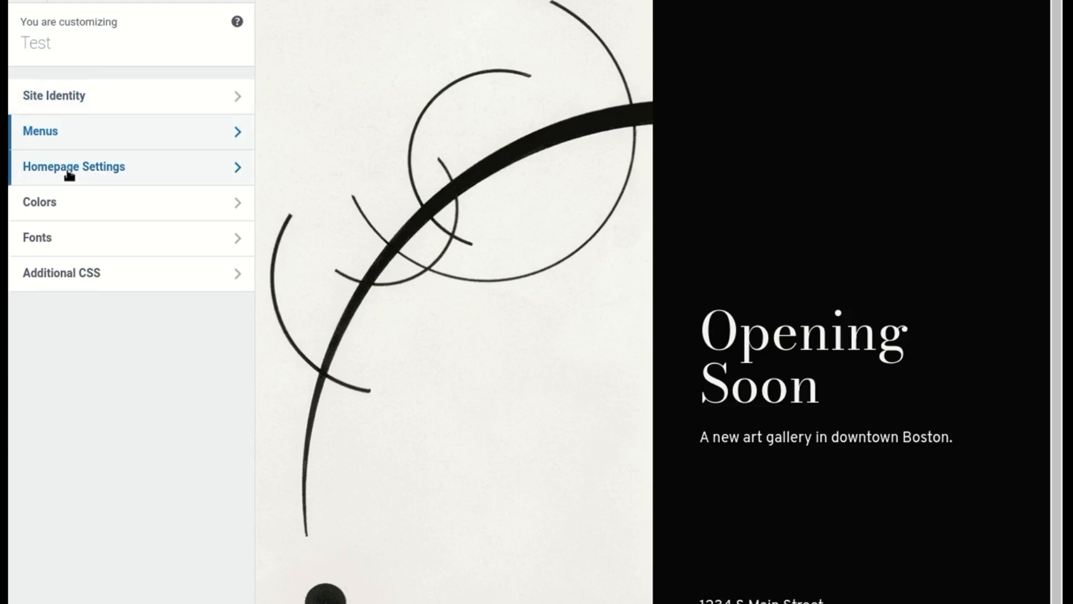
Step: Choose Home as the static homepage in the homepage settings
{"action": "left_click", "coordinate": [69, 168]}
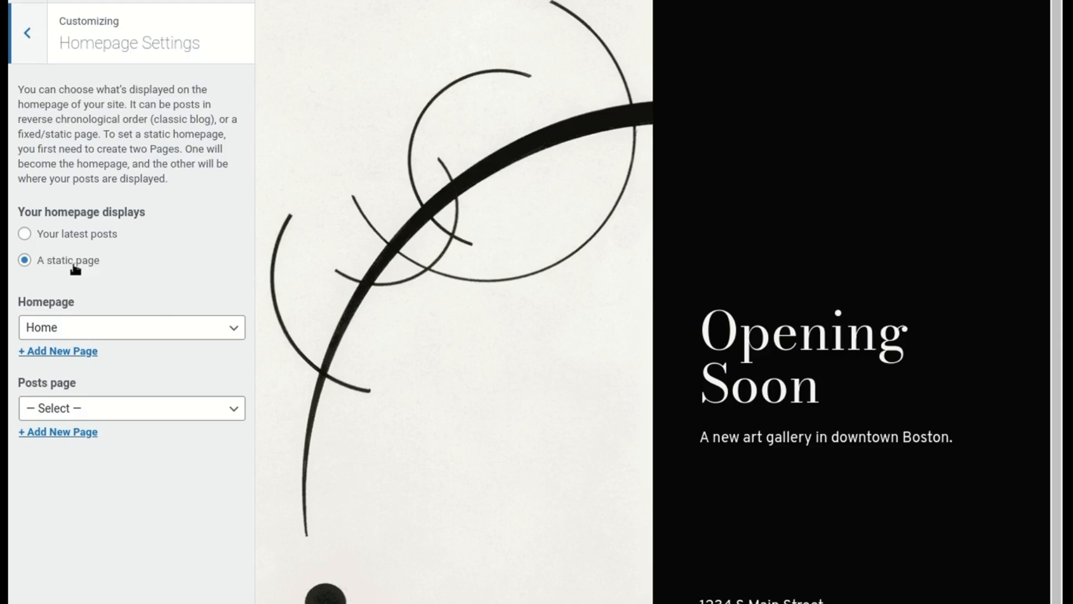
{"action": "left_click", "coordinate": [62, 325]}
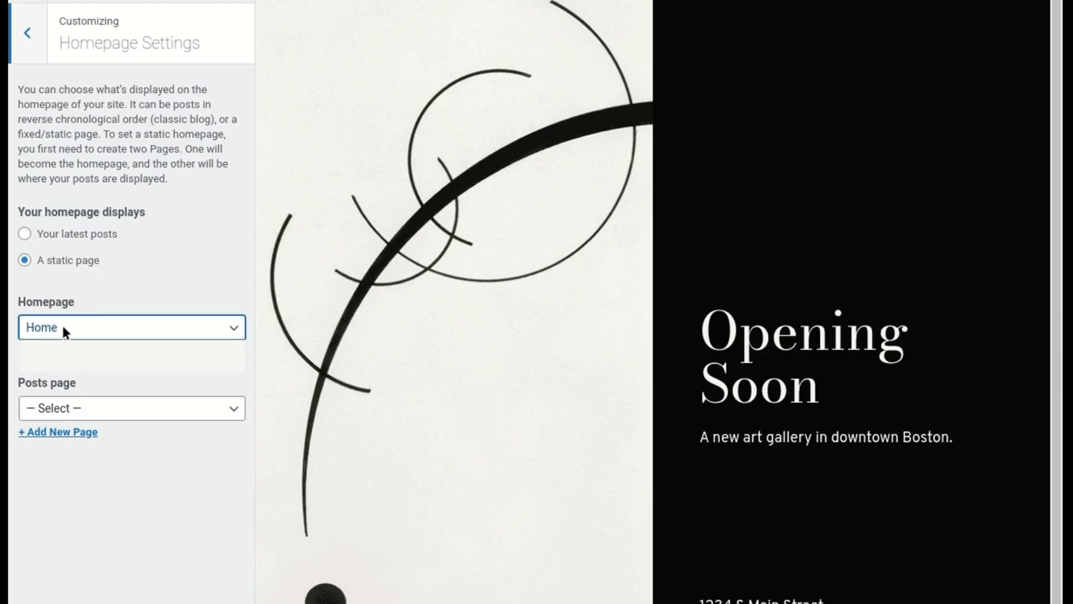
{"action": "left_click", "coordinate": [49, 364]}
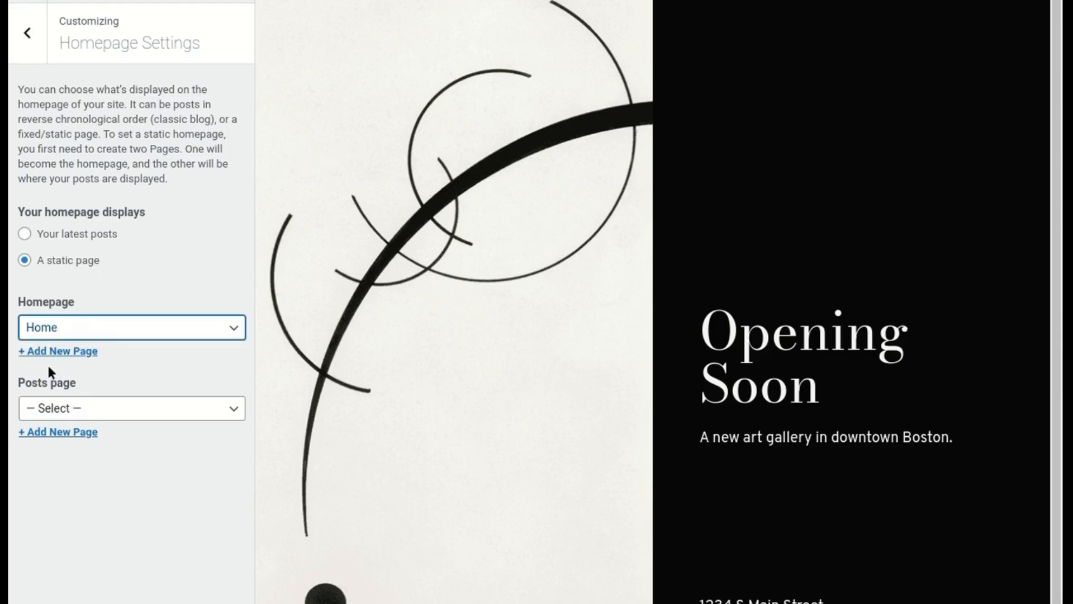
{"action": "left_click", "coordinate": [25, 41]}
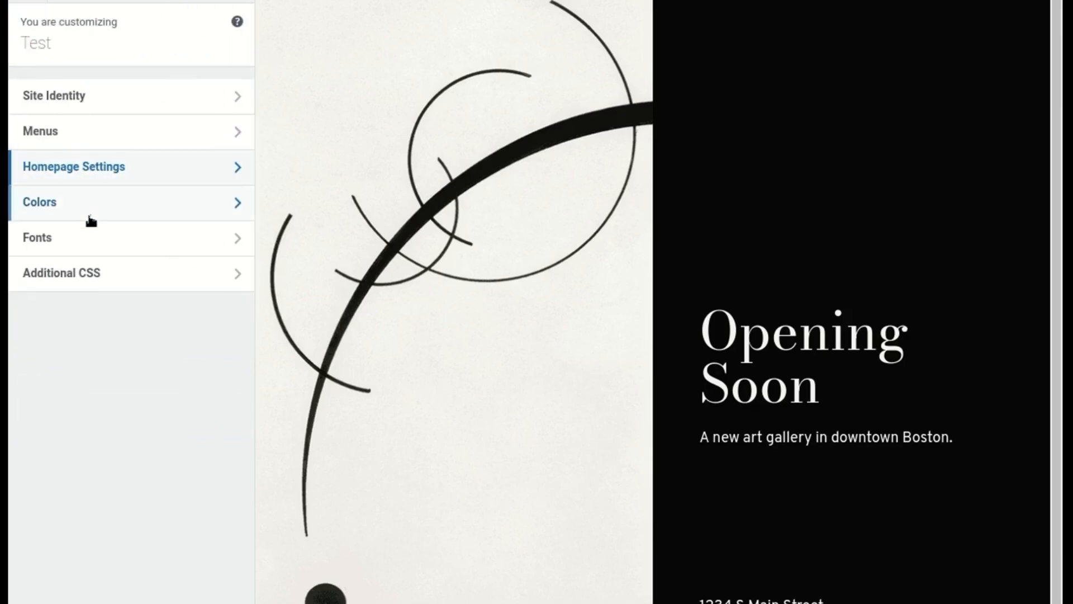
Step: Set the theme's foreground color to the fully saturated orange #f77300
{"action": "left_click", "coordinate": [68, 216]}
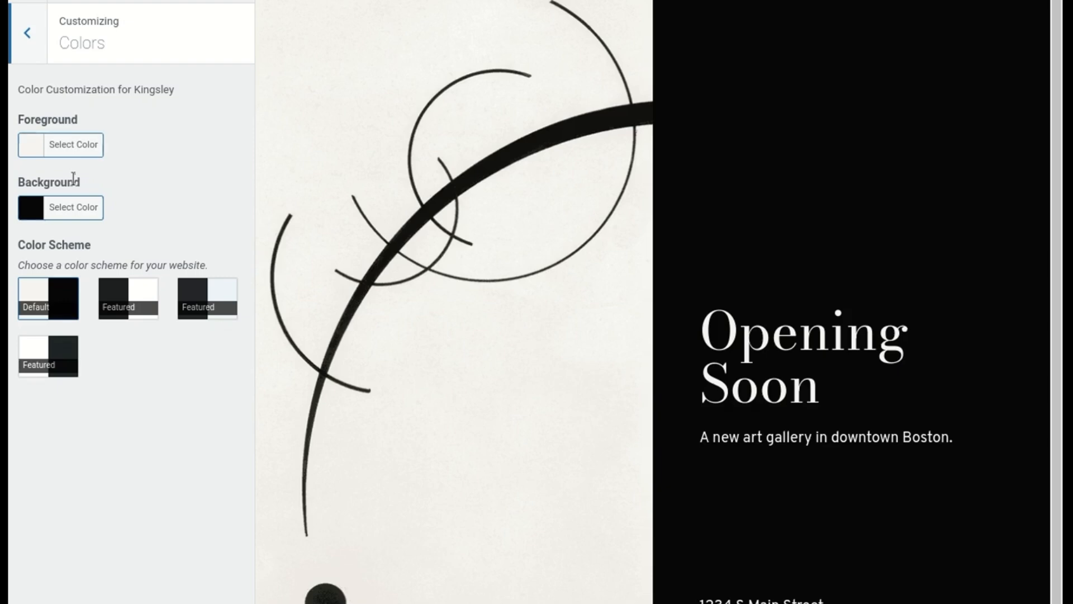
{"action": "left_click", "coordinate": [30, 150]}
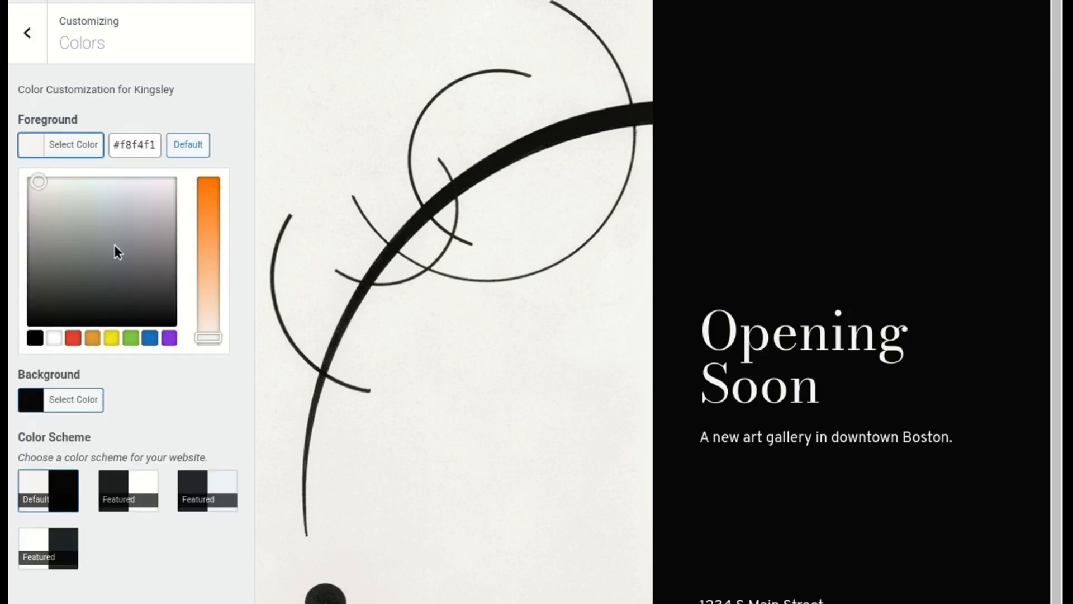
{"action": "left_click", "coordinate": [207, 331]}
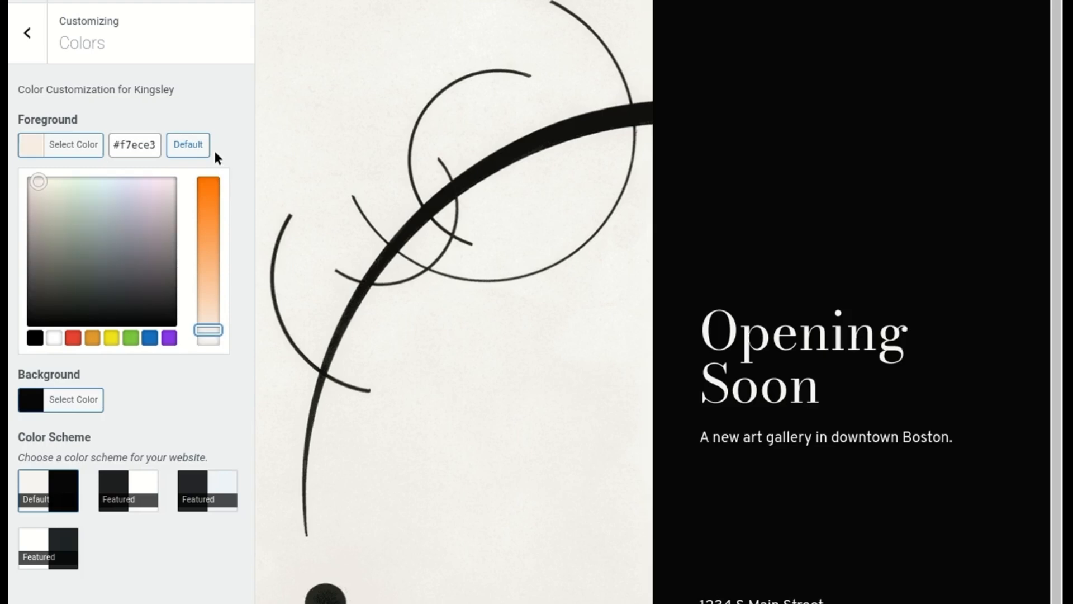
{"action": "left_click", "coordinate": [207, 179]}
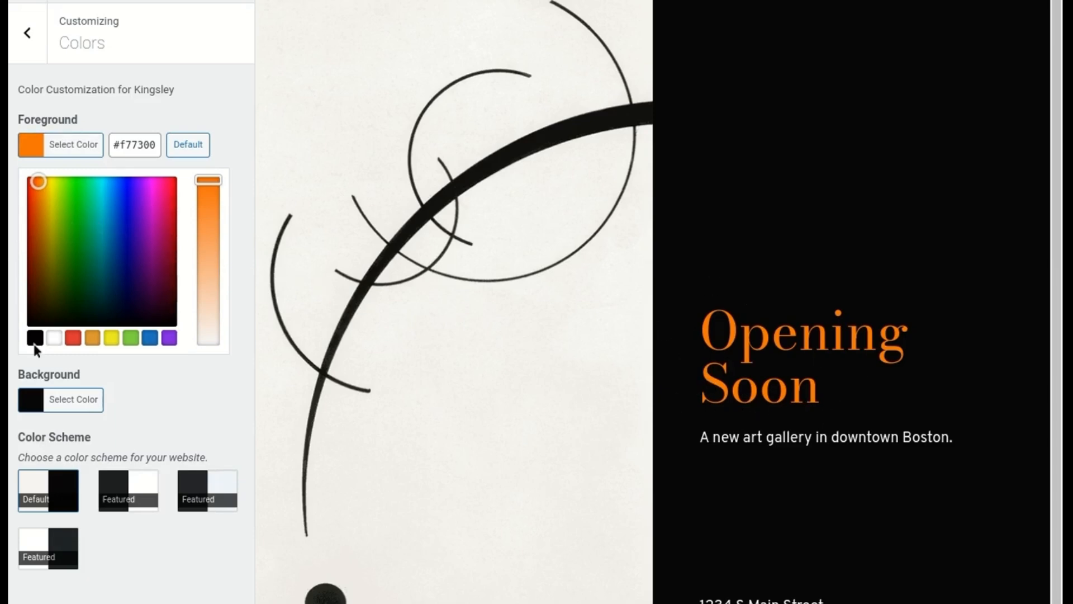
Step: Set the theme's background color to the darker orange #dd8a0d, starting from the orange preset, and leave the color settings
{"action": "left_click", "coordinate": [32, 405]}
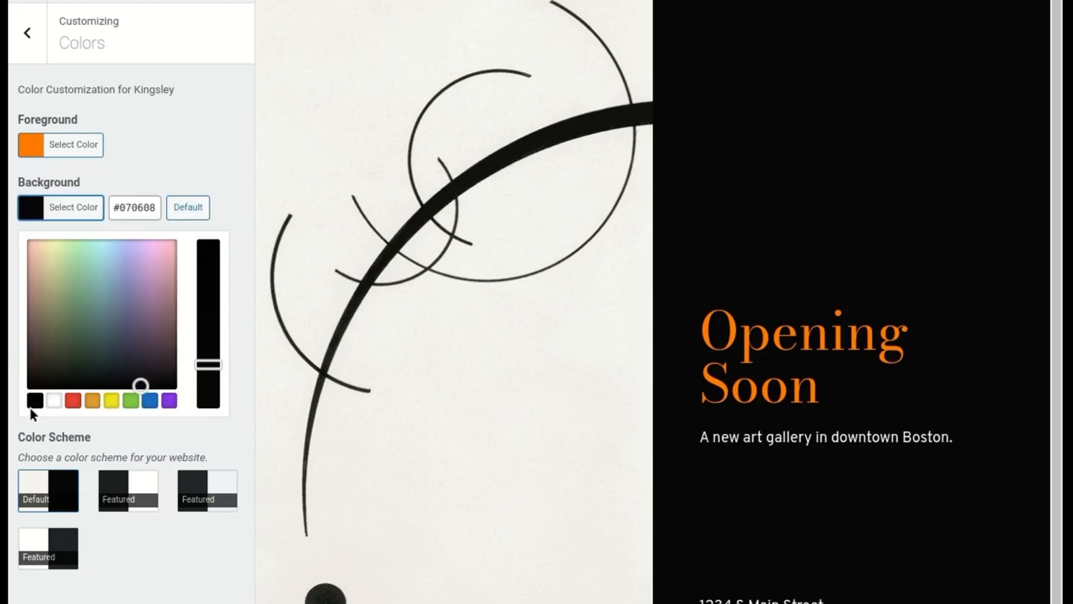
{"action": "left_click", "coordinate": [90, 400]}
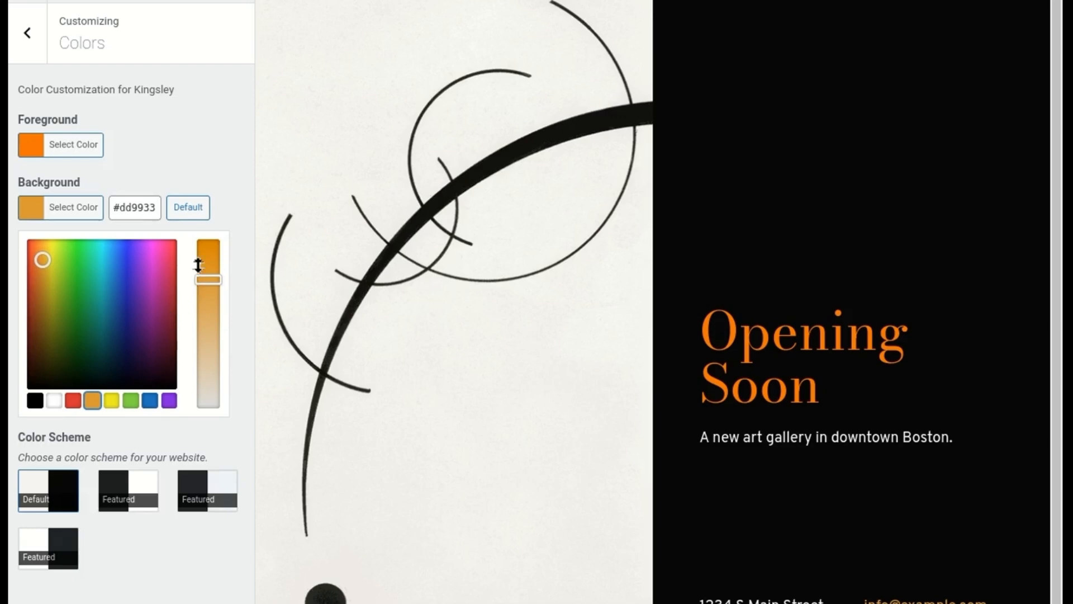
{"action": "left_click_drag", "start_coordinate": [201, 259], "coordinate": [202, 252]}
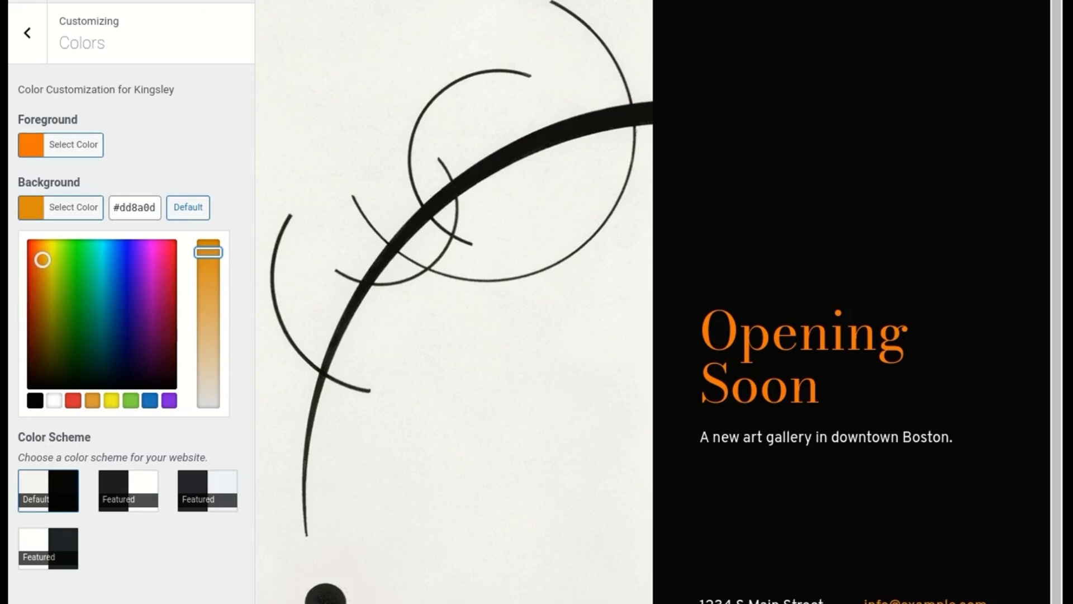
{"action": "left_click", "coordinate": [157, 1]}
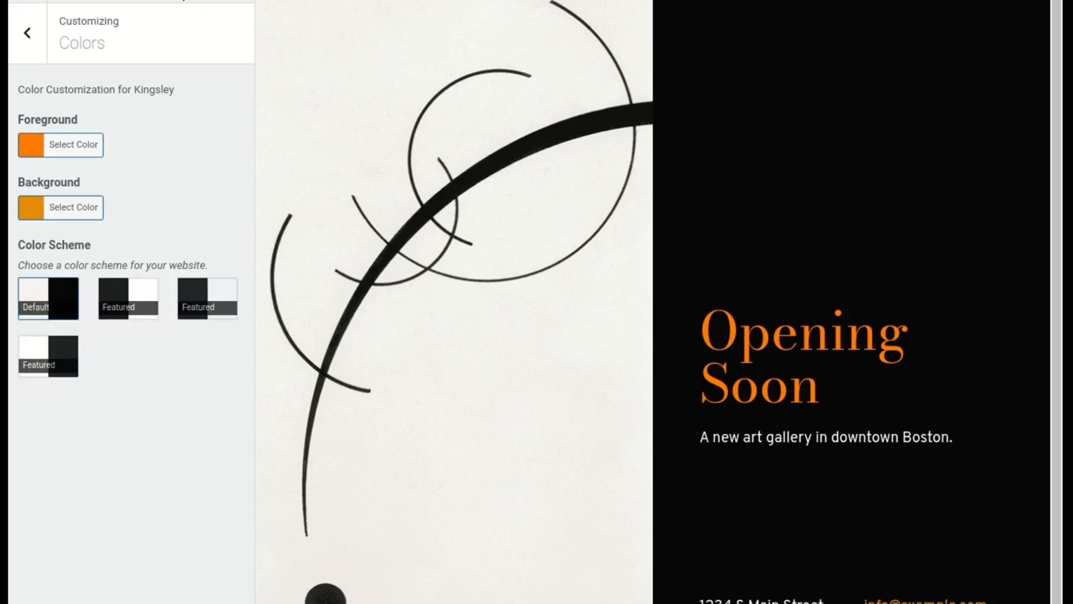
{"action": "left_click", "coordinate": [23, 38]}
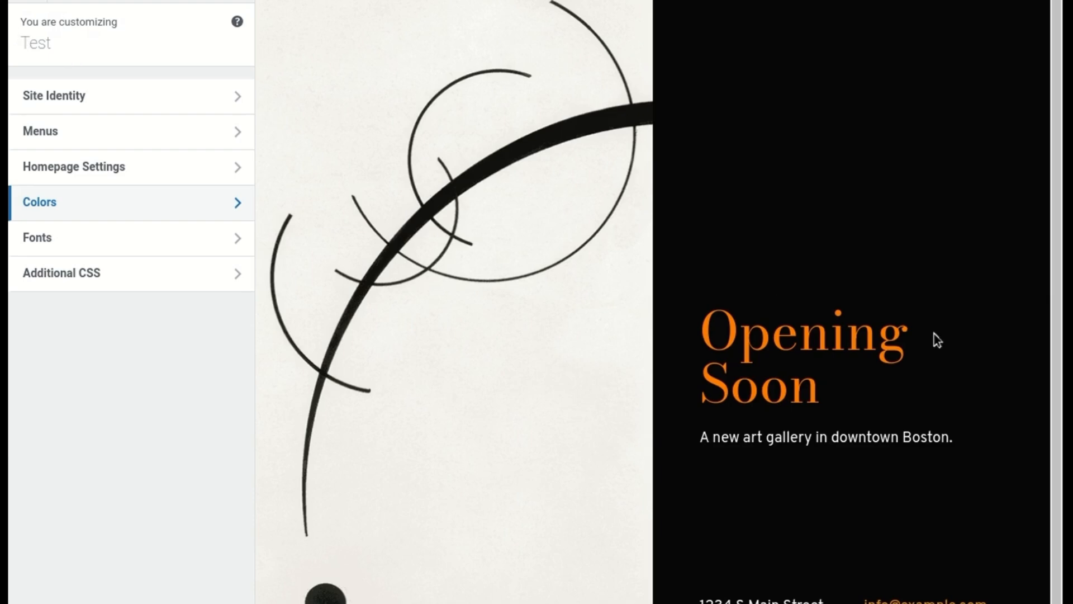
Step: Change the body font to Chivo in the theme's font settings
{"action": "left_click", "coordinate": [36, 240]}
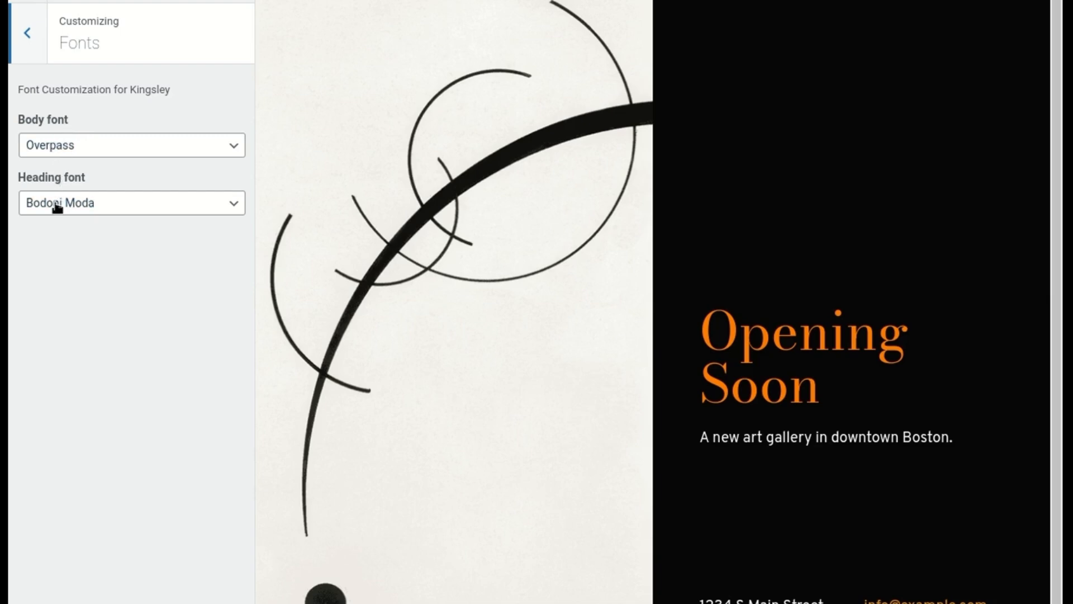
{"action": "left_click", "coordinate": [92, 141]}
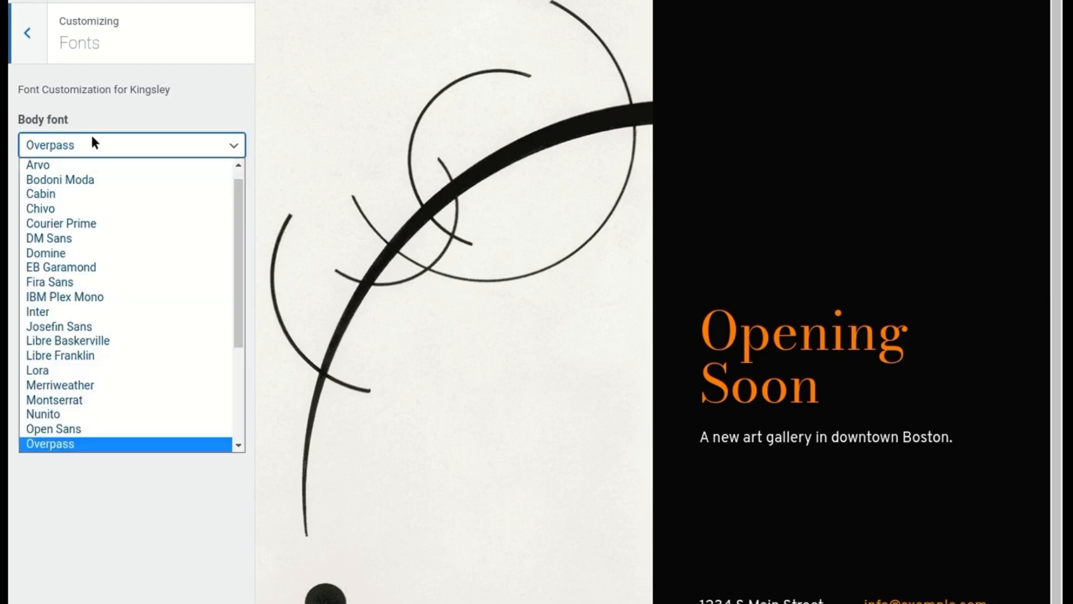
{"action": "left_click", "coordinate": [70, 210]}
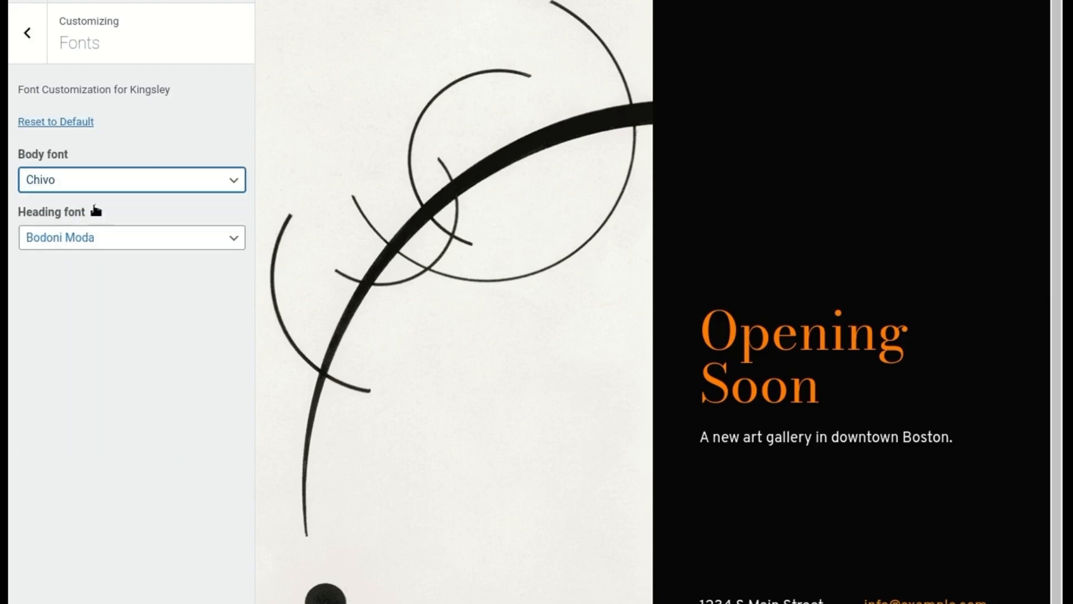
Step: Change the theme's heading font to IBM Plex Mono and leave the font settings
{"action": "left_click", "coordinate": [122, 236]}
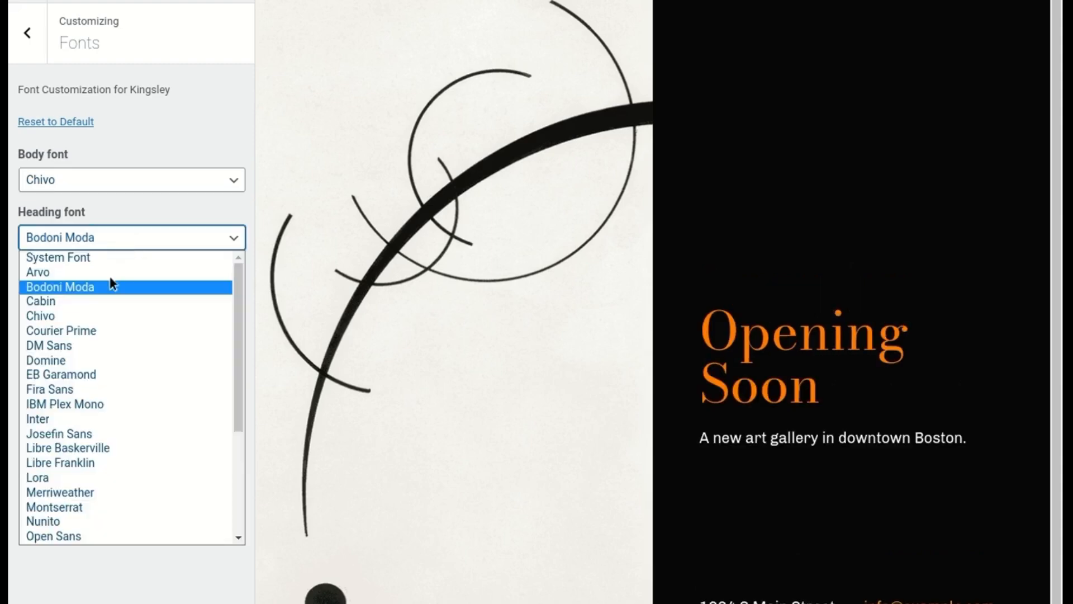
{"action": "left_click", "coordinate": [81, 397]}
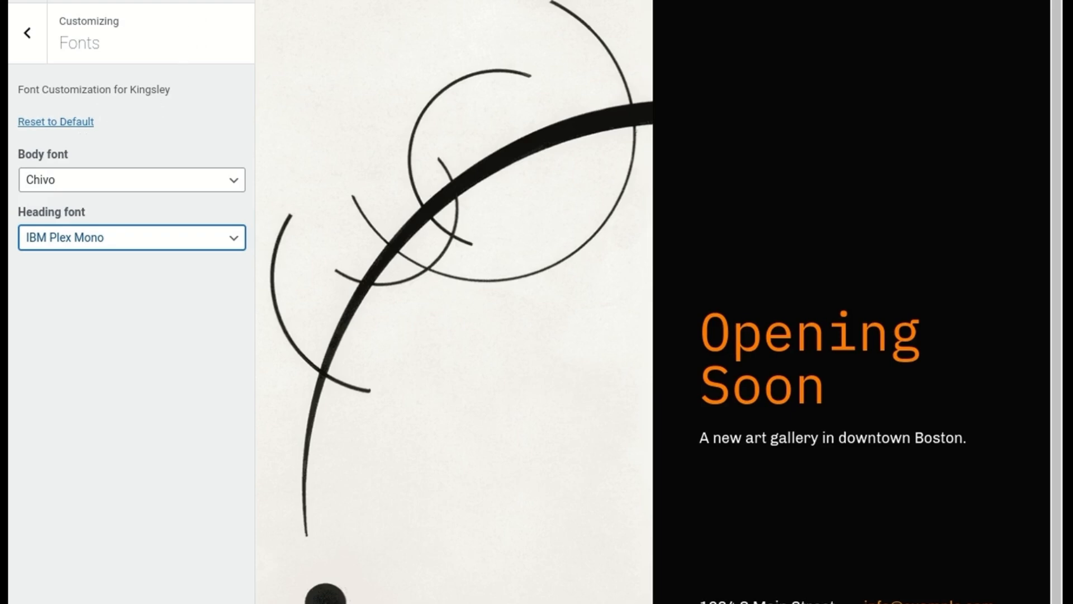
{"action": "left_click", "coordinate": [97, 10]}
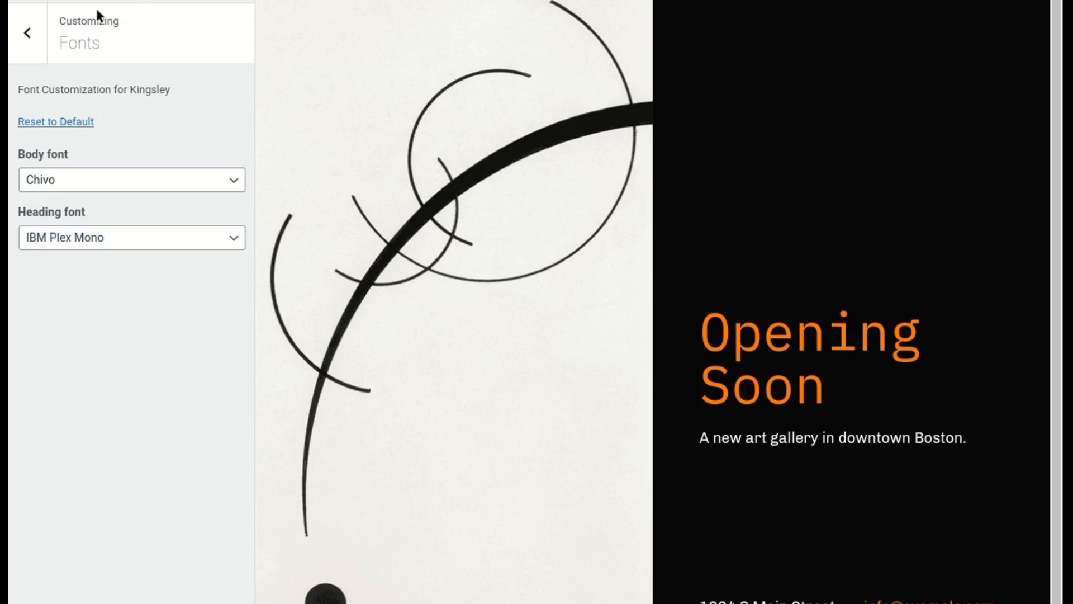
{"action": "left_click", "coordinate": [27, 40]}
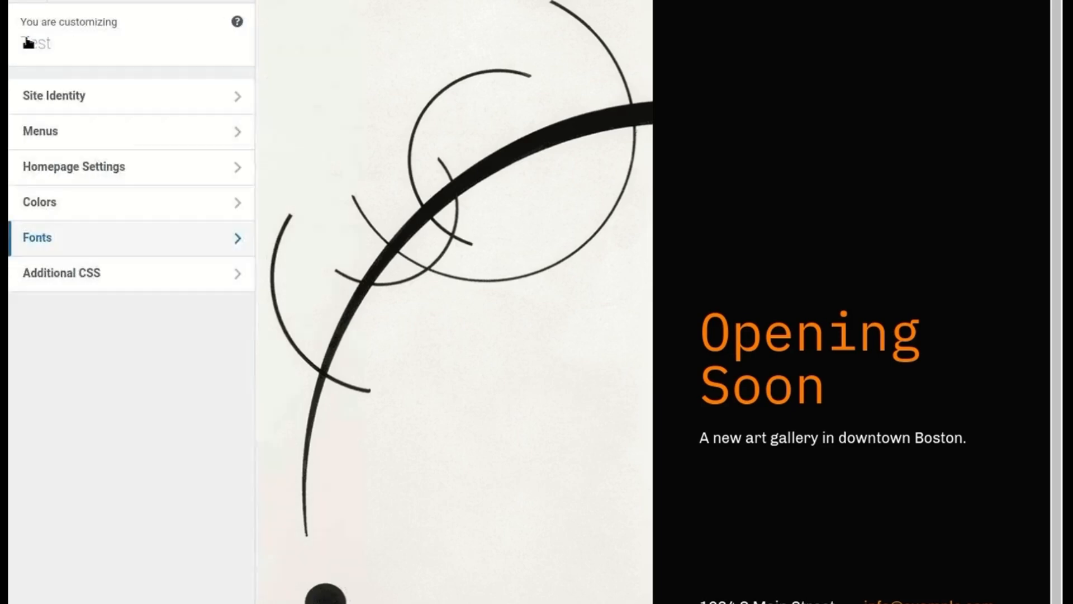
Step: Look at the Additional CSS section of the theme customization and return to the overview of customization sections
{"action": "left_click", "coordinate": [85, 280]}
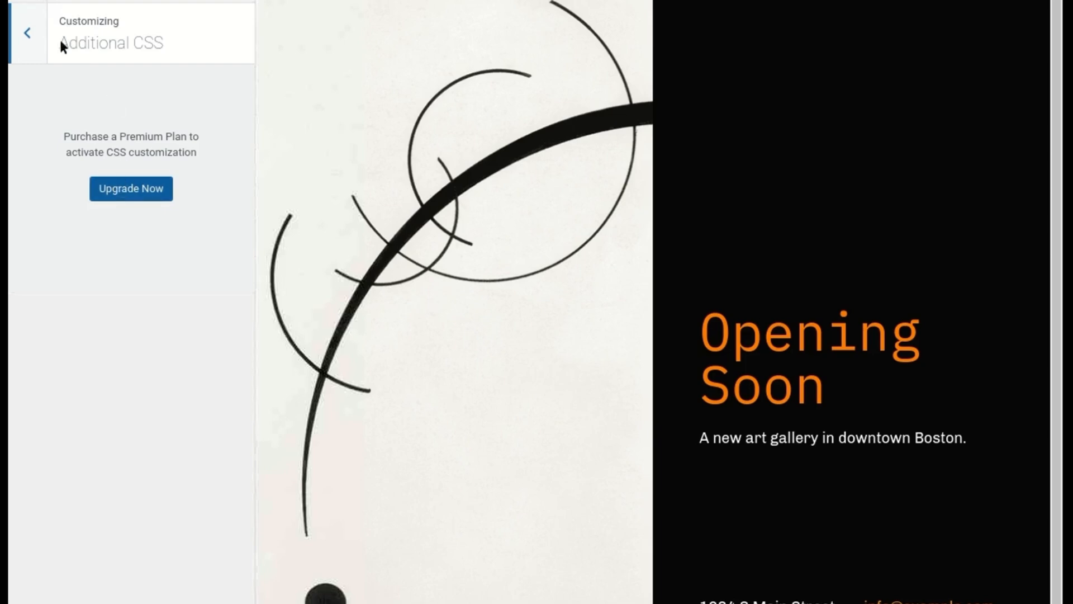
{"action": "left_click", "coordinate": [22, 35]}
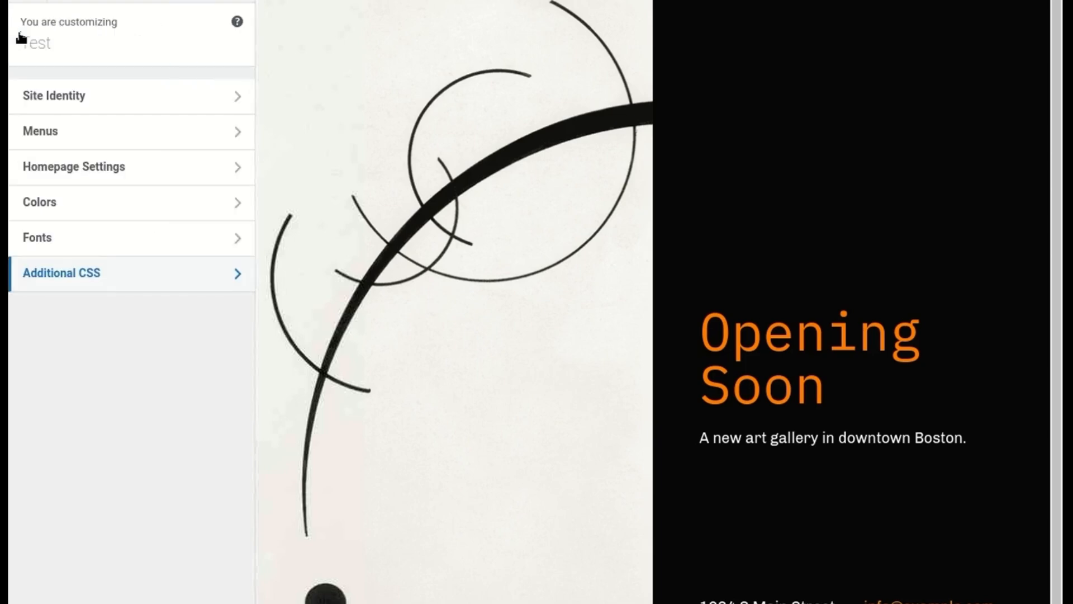